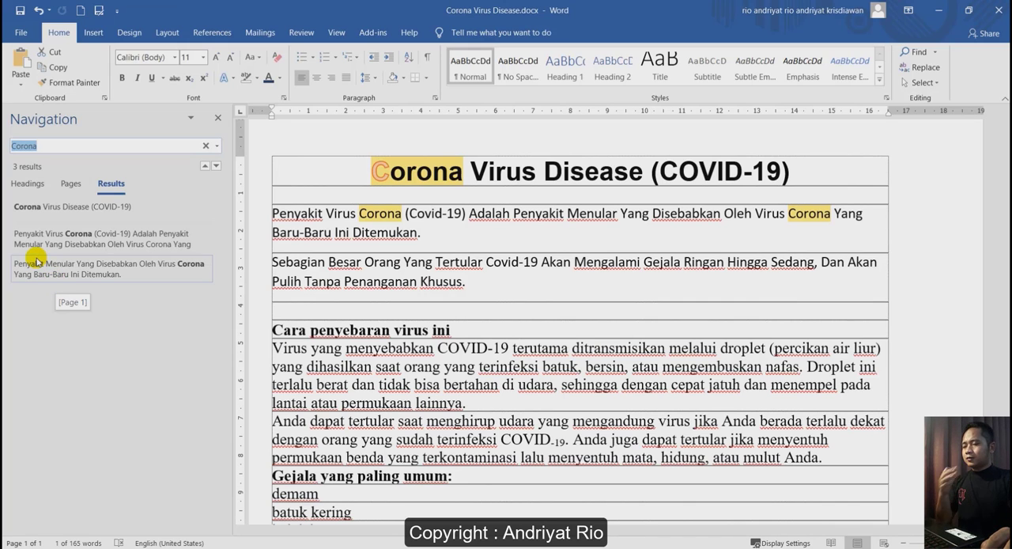
Select the first "Corona" in the opening paragraph, start Replace for it, and move the Find and Replace dialog lower over the document.
double_click(378, 218)
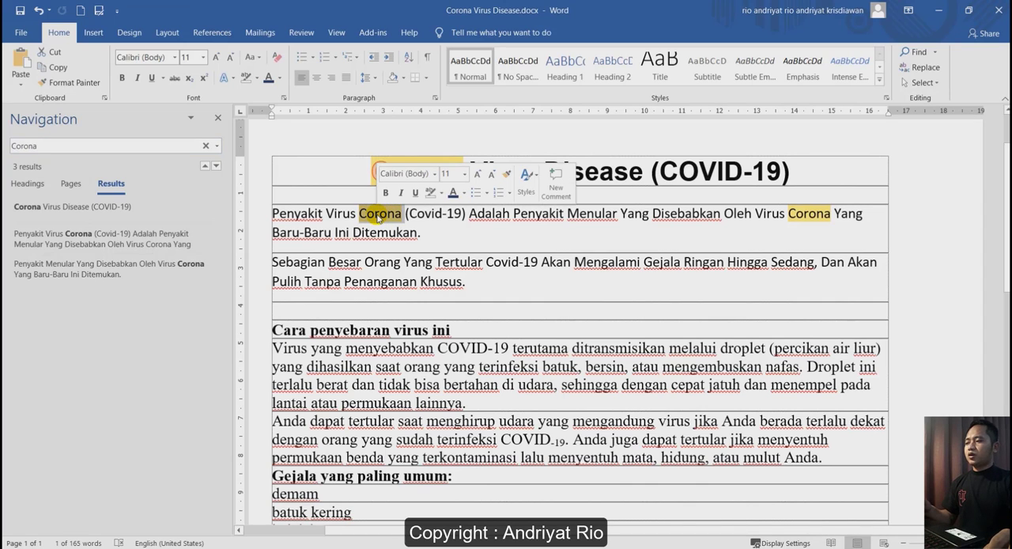
click(921, 70)
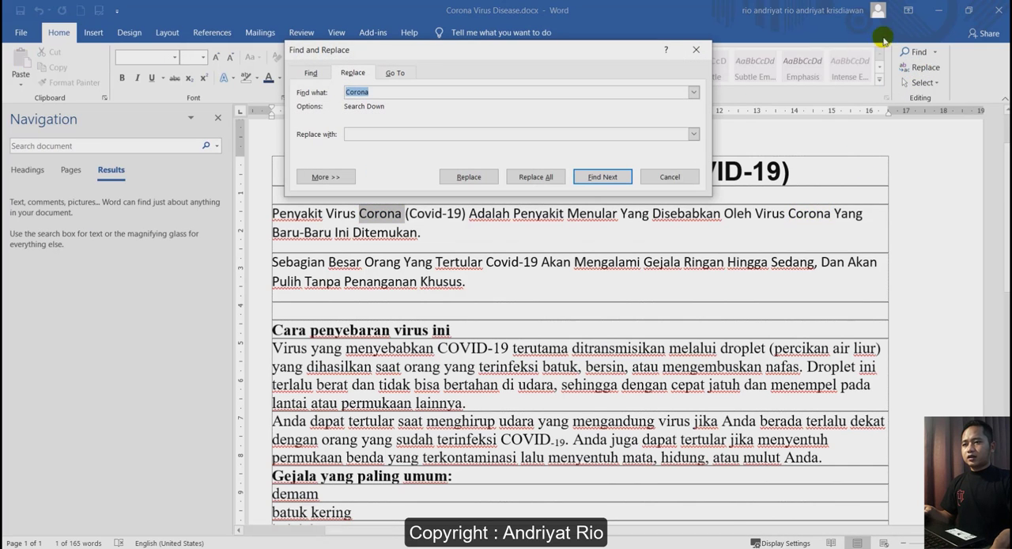
drag(501, 54, 522, 187)
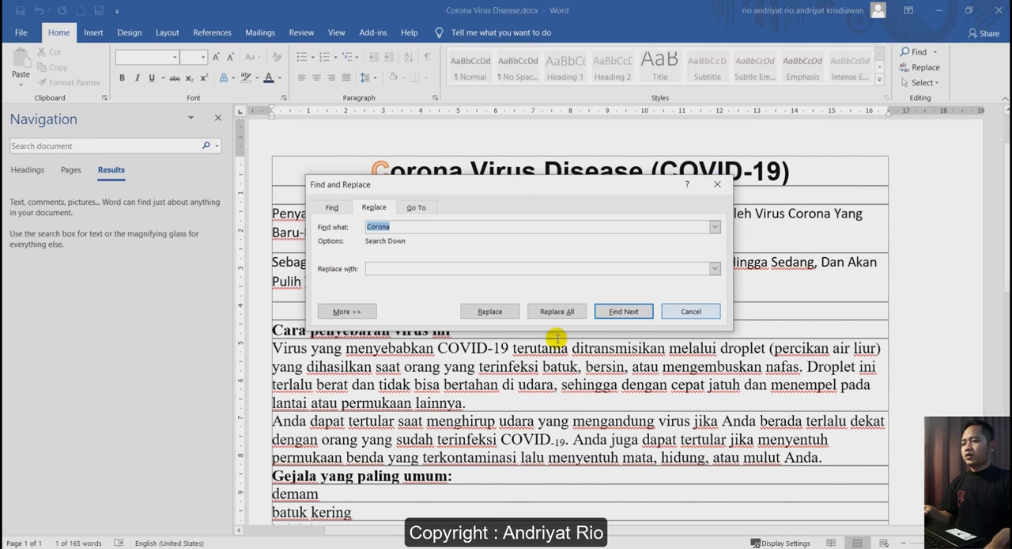
Examine the Find, Replace and Go To pages of the Find and Replace dialog.
click(332, 207)
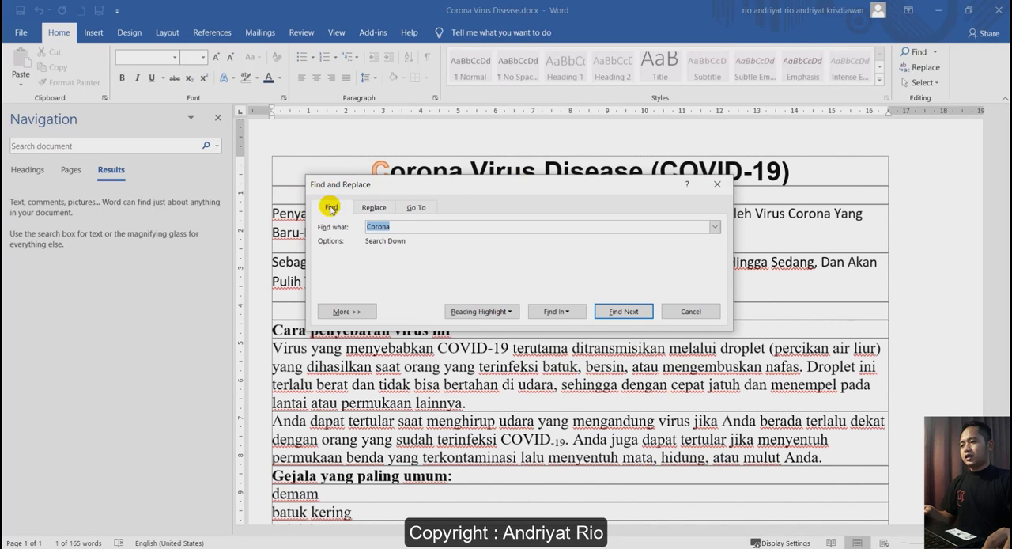
click(372, 208)
click(419, 207)
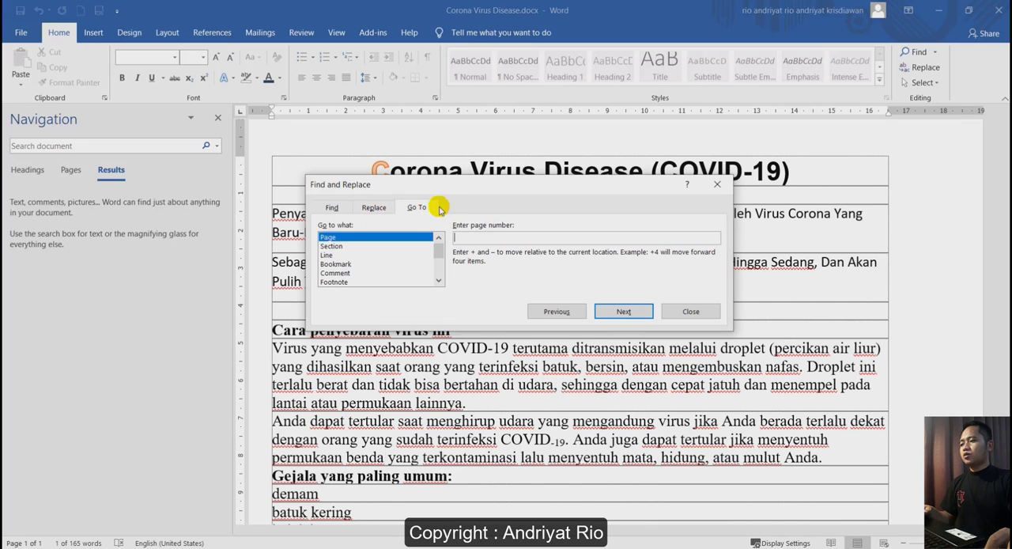
click(331, 207)
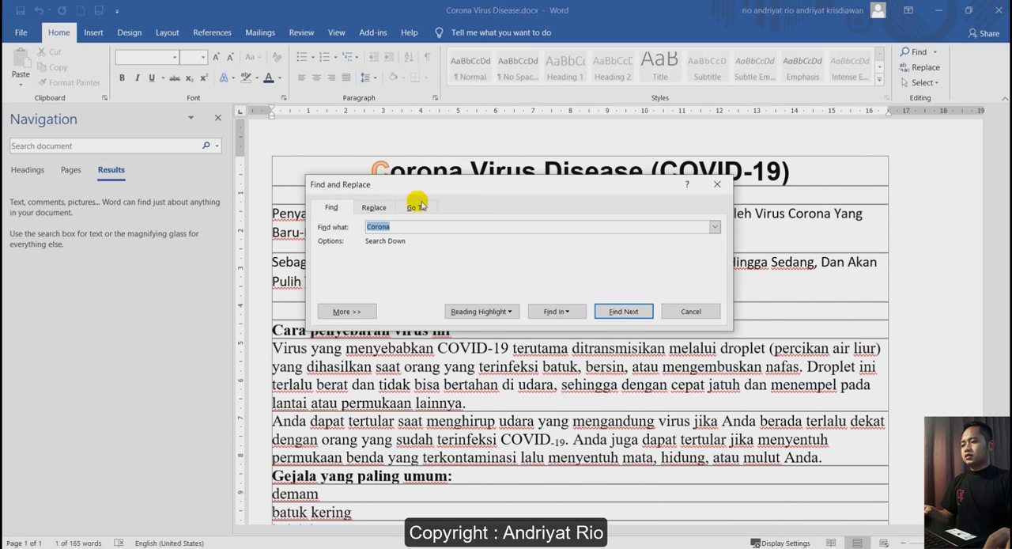
click(378, 208)
click(415, 207)
click(330, 207)
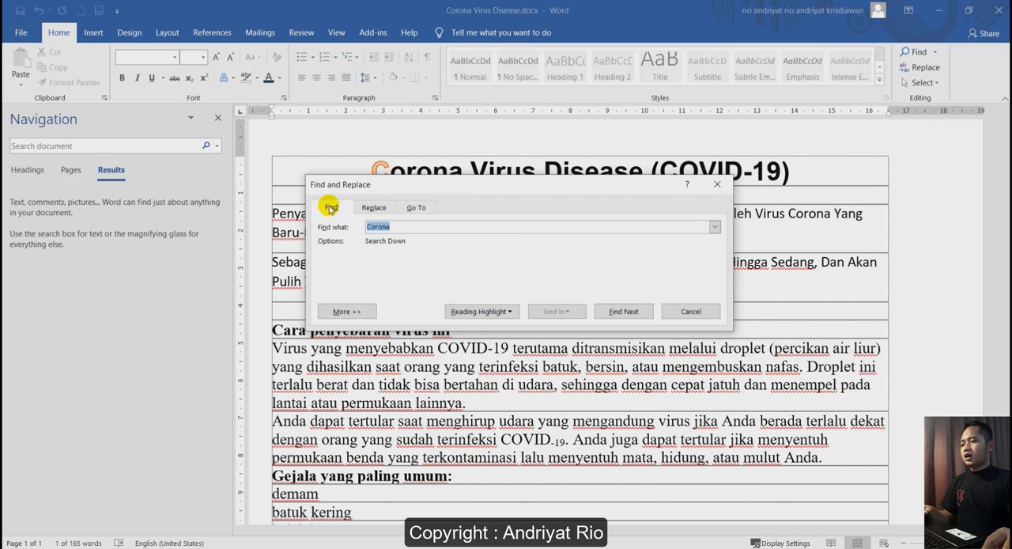
click(371, 209)
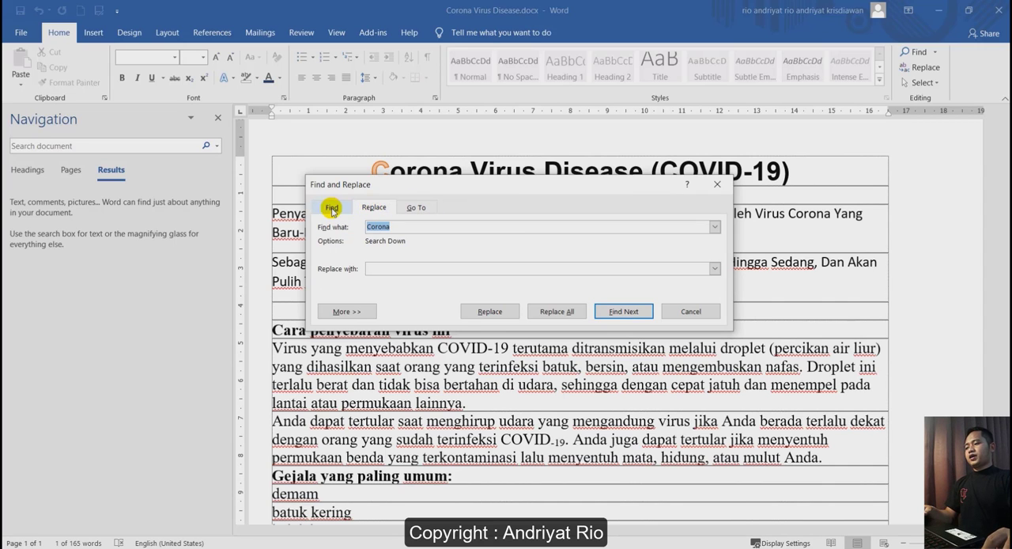
click(332, 207)
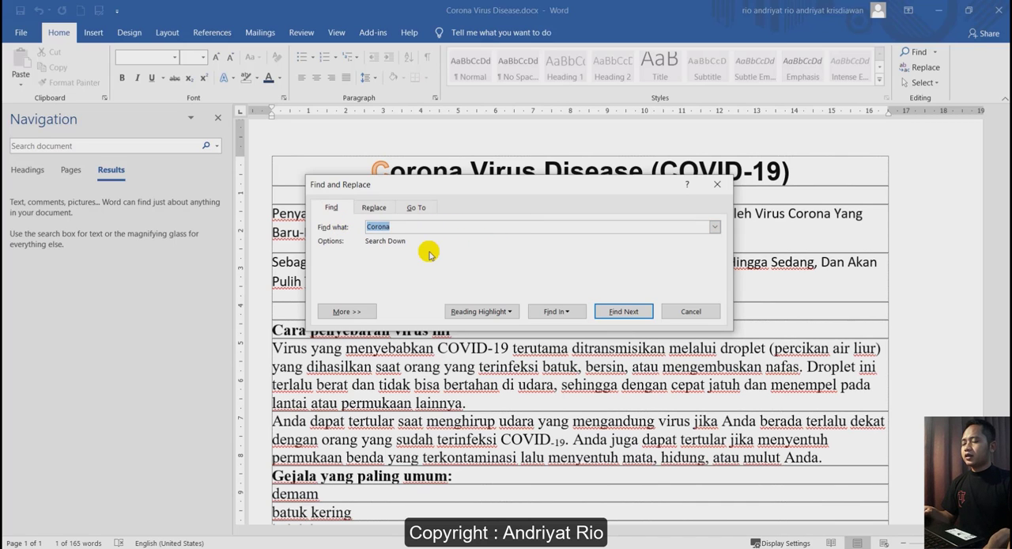
Set the replacement text for "Corona" to "CORONA".
click(374, 207)
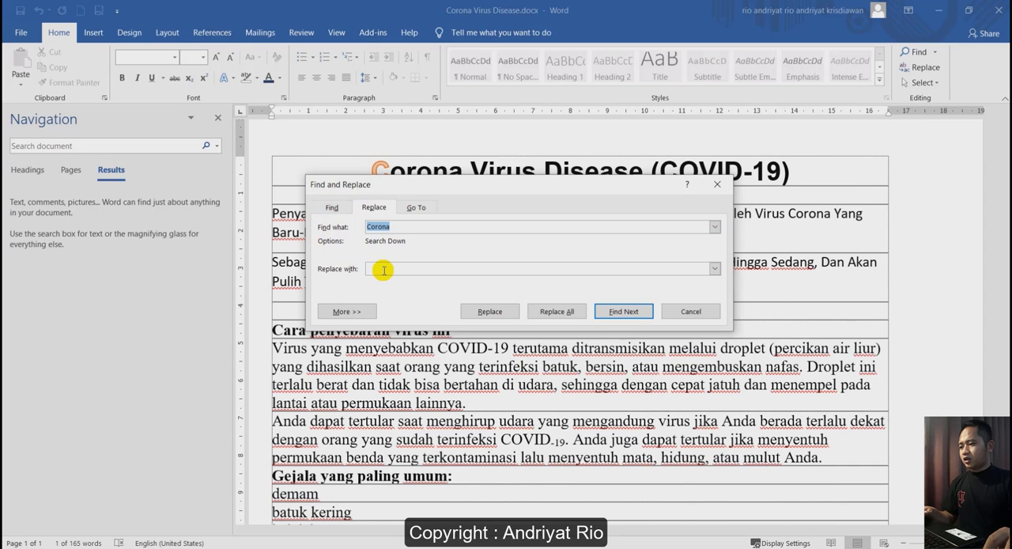
text(CORANA)
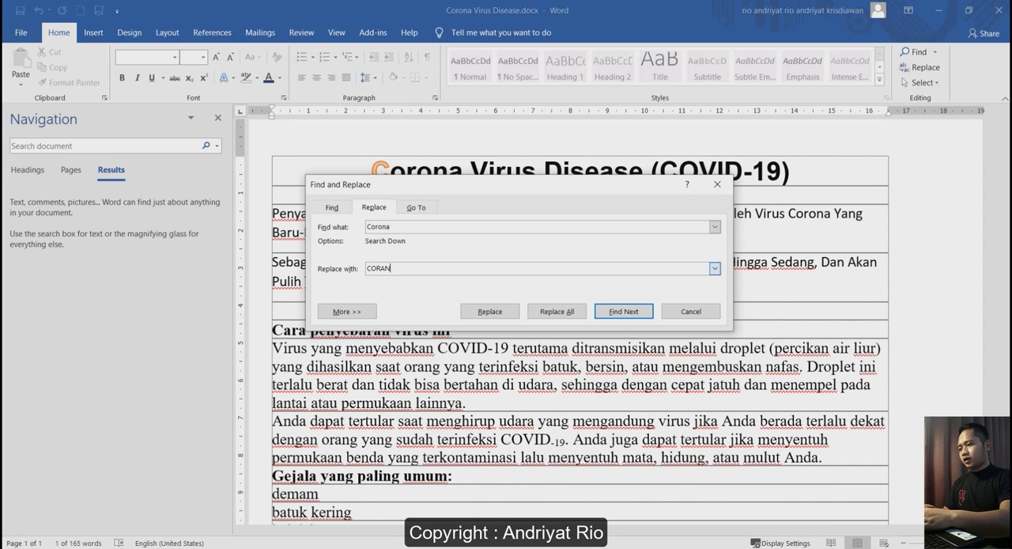
click(382, 268)
key(Delete)
text(O)
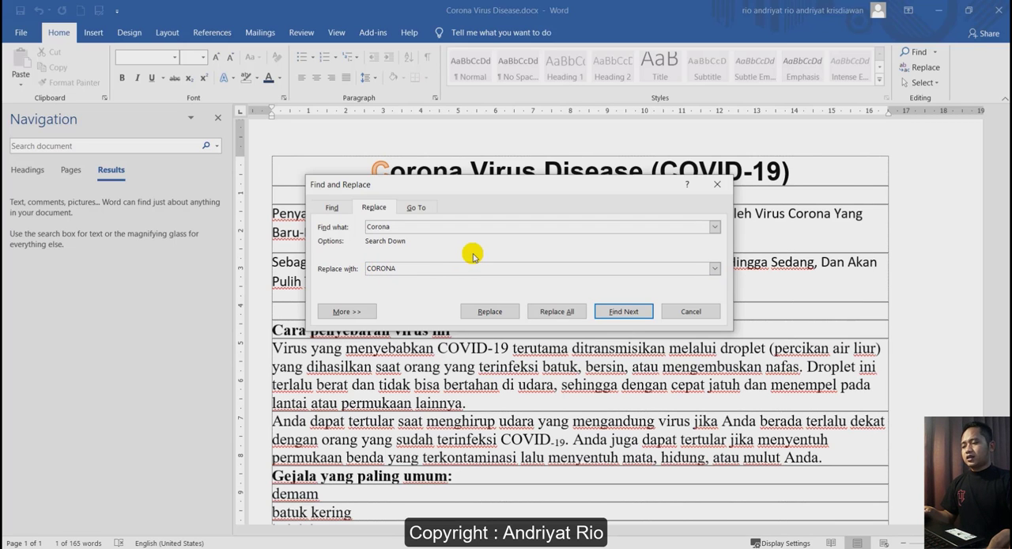
Find the next "Corona", replace that single occurrence with "CORONA", and continue searching from the beginning of the document.
click(622, 311)
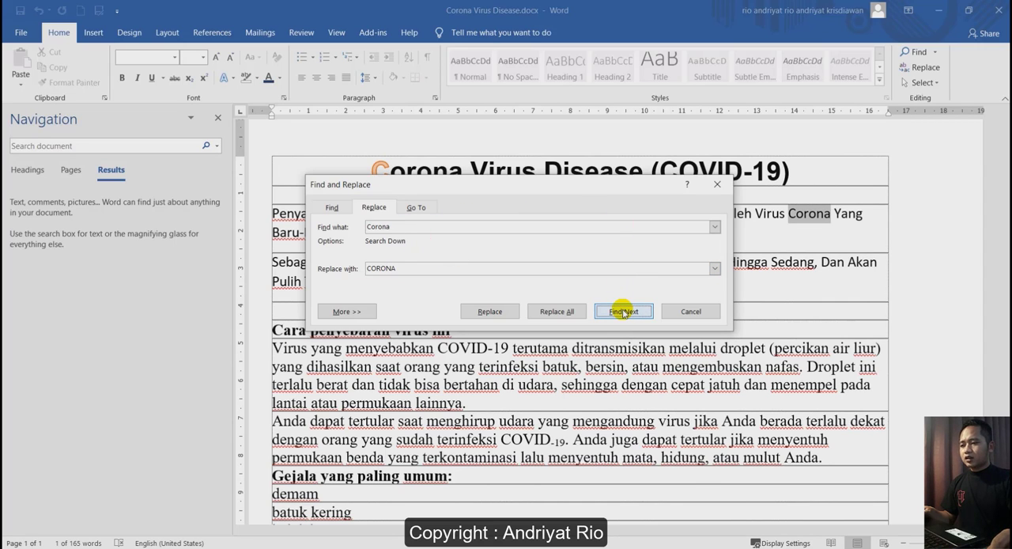
click(489, 311)
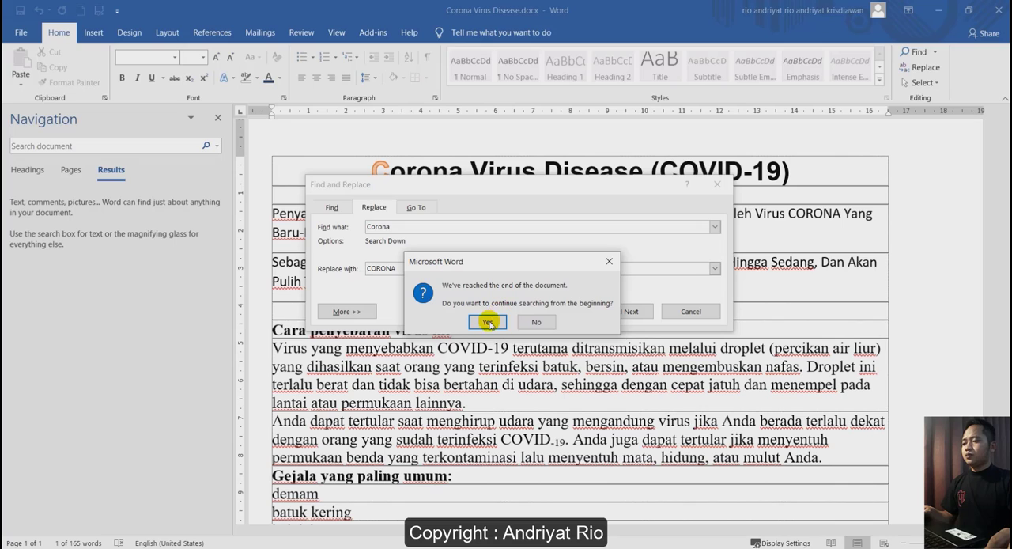
click(487, 323)
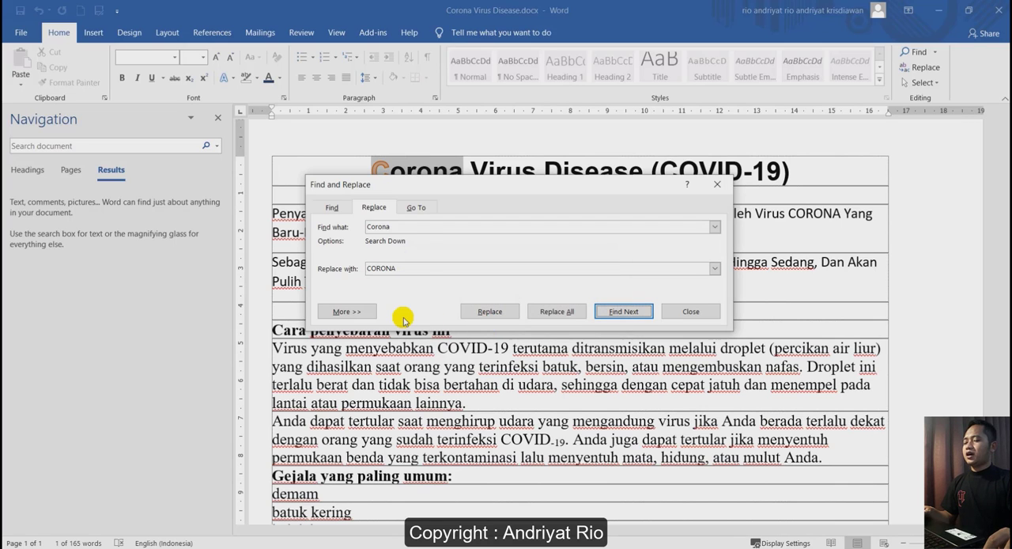
Replace all occurrences of "Corona" with "CORONA", including from the beginning of the document, and close the Find and Replace dialog.
click(558, 312)
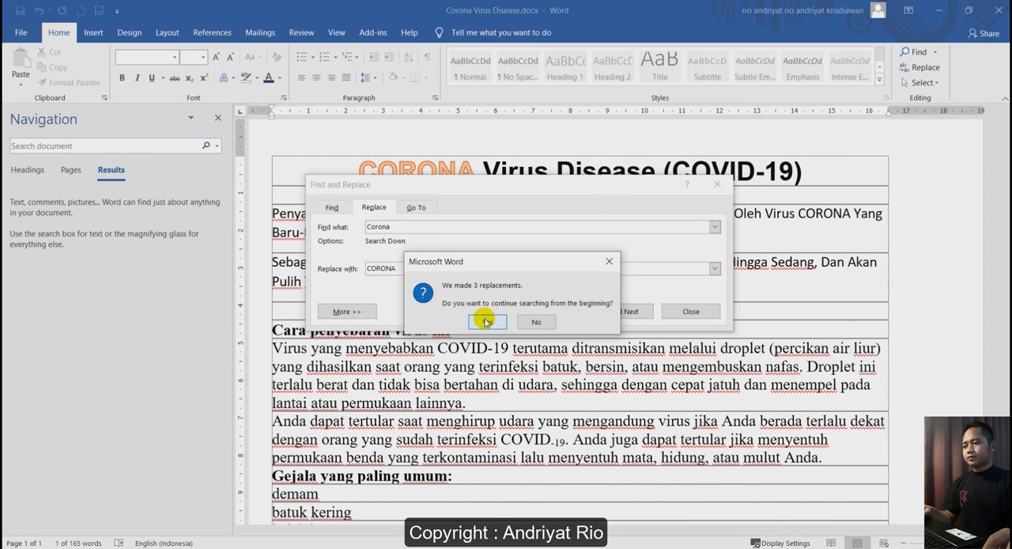
click(487, 323)
click(503, 317)
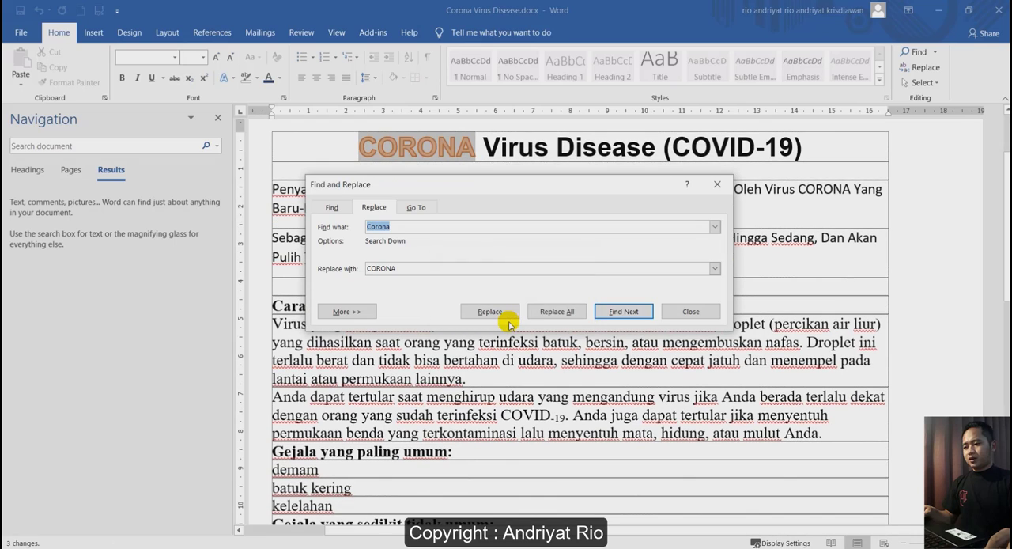
click(694, 309)
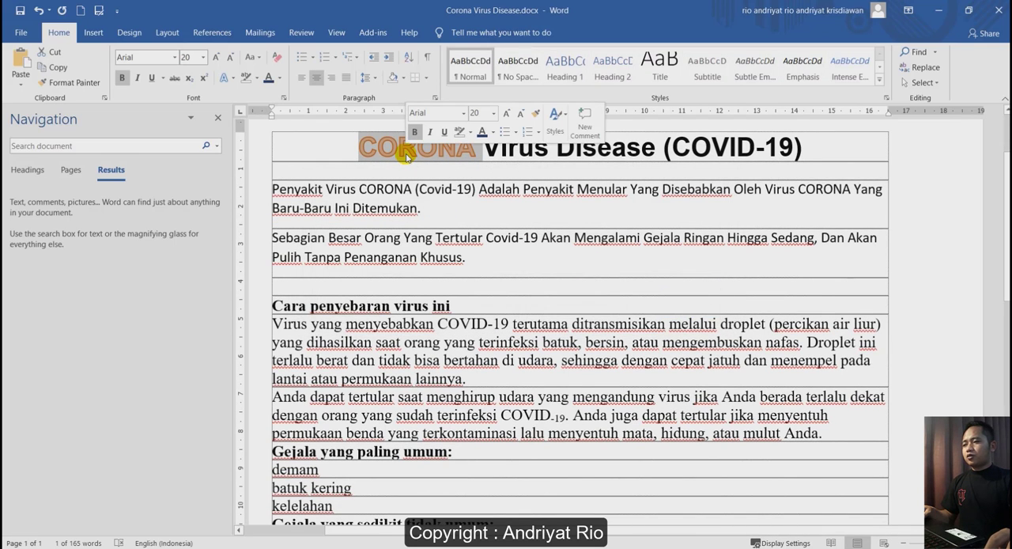
Check both "CORONA" words in the opening paragraph and undo the last change.
double_click(826, 188)
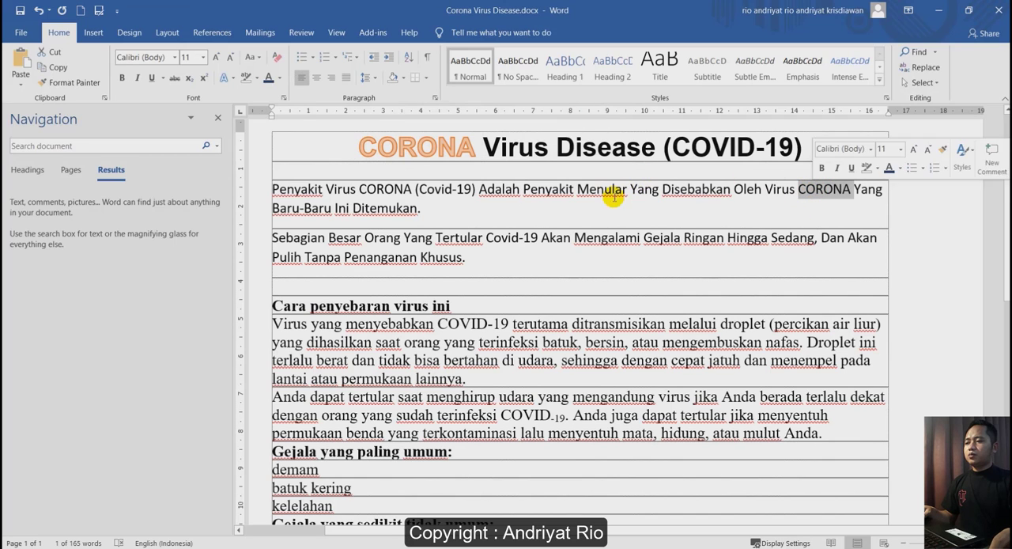
double_click(385, 190)
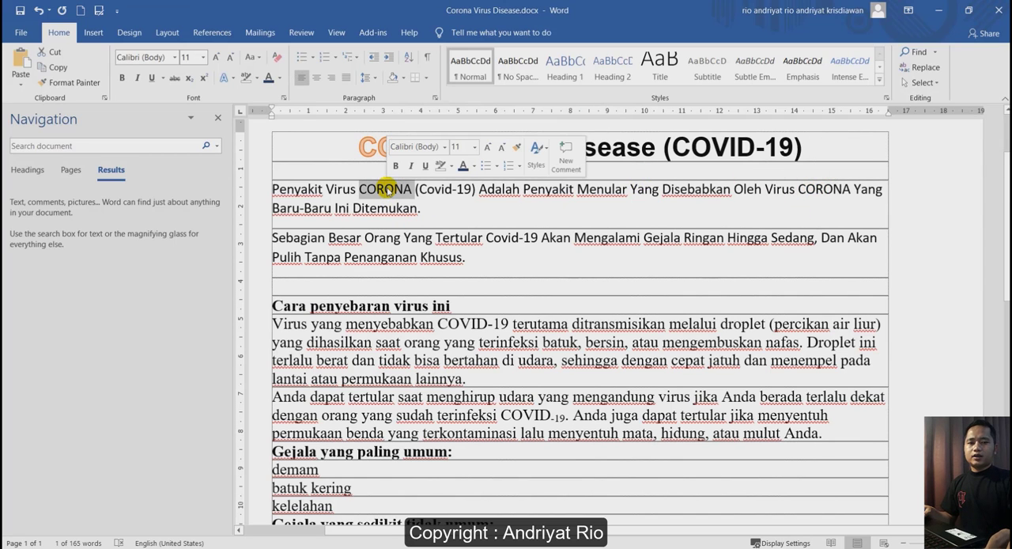
key(ctrl+z)
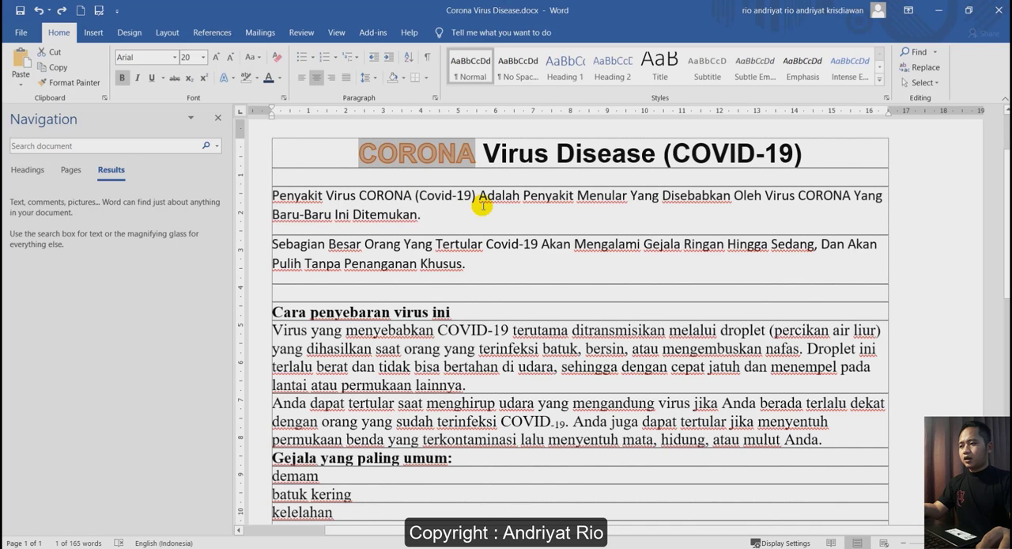
click(443, 215)
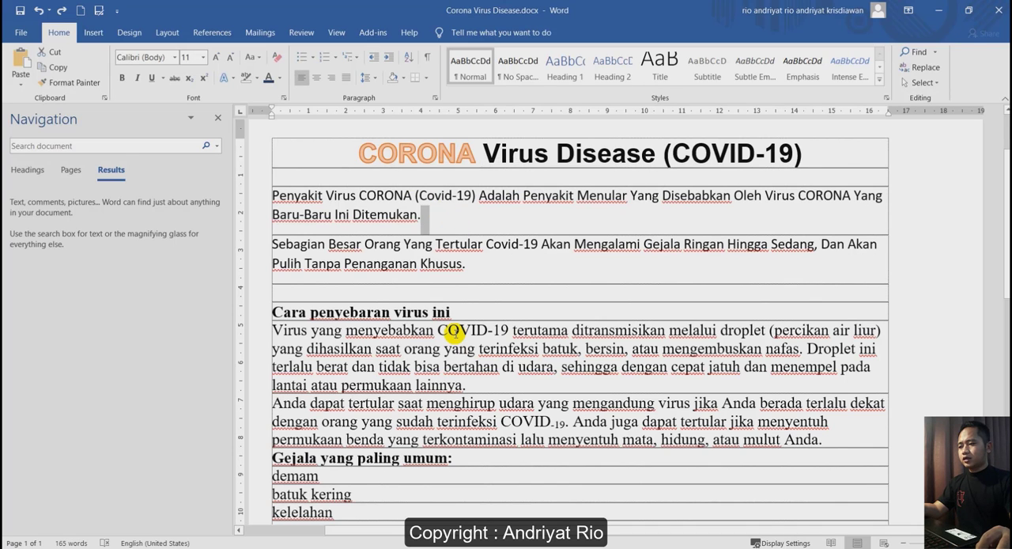
Prepare a replacement of "COVID" with "COVID", setting the replacement font to Algerian in Bold Italic.
double_click(452, 332)
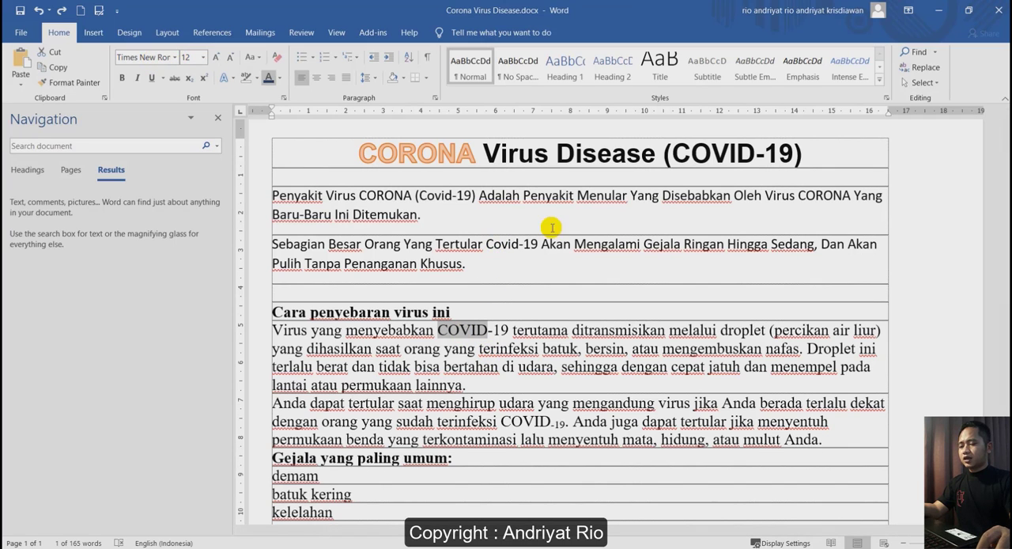
click(919, 67)
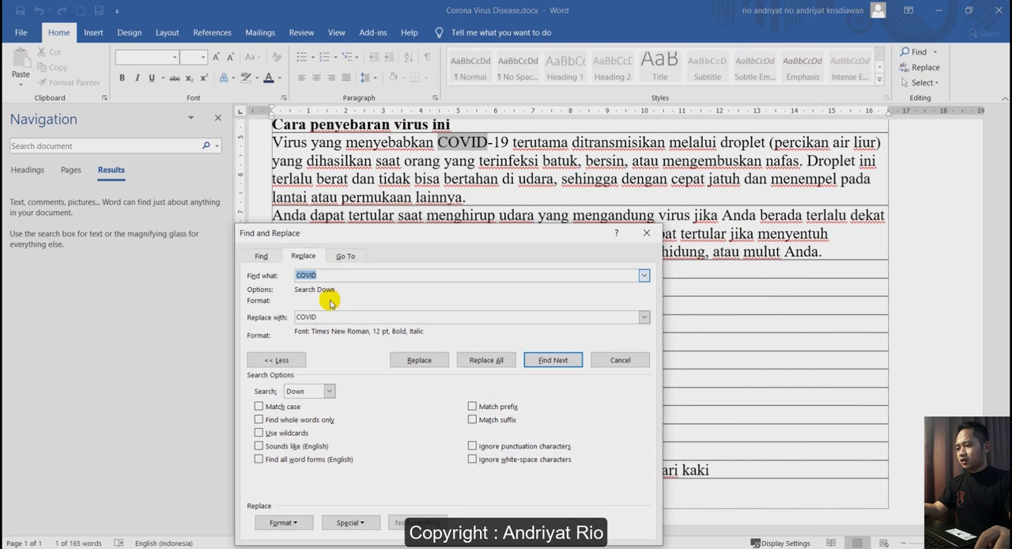
click(323, 315)
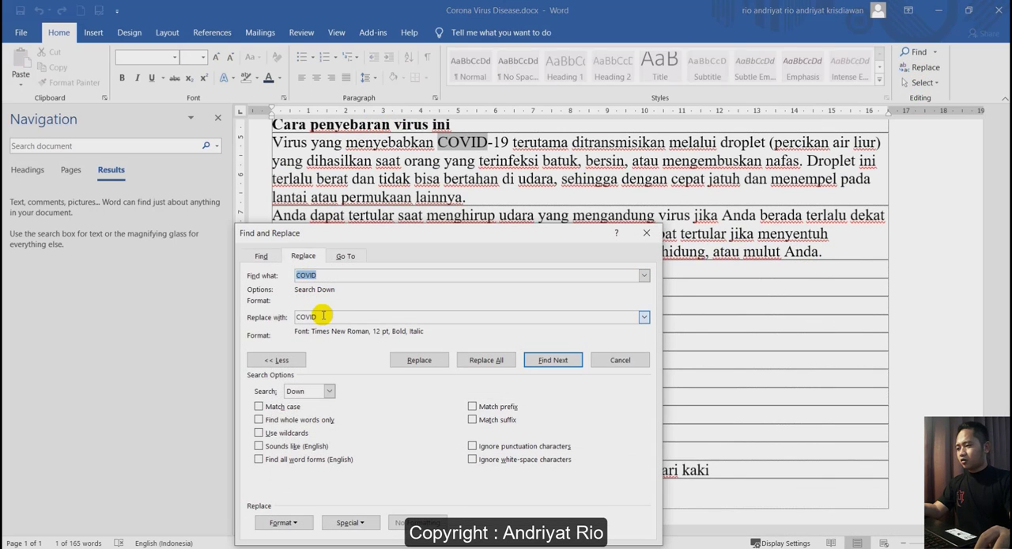
click(281, 523)
click(285, 415)
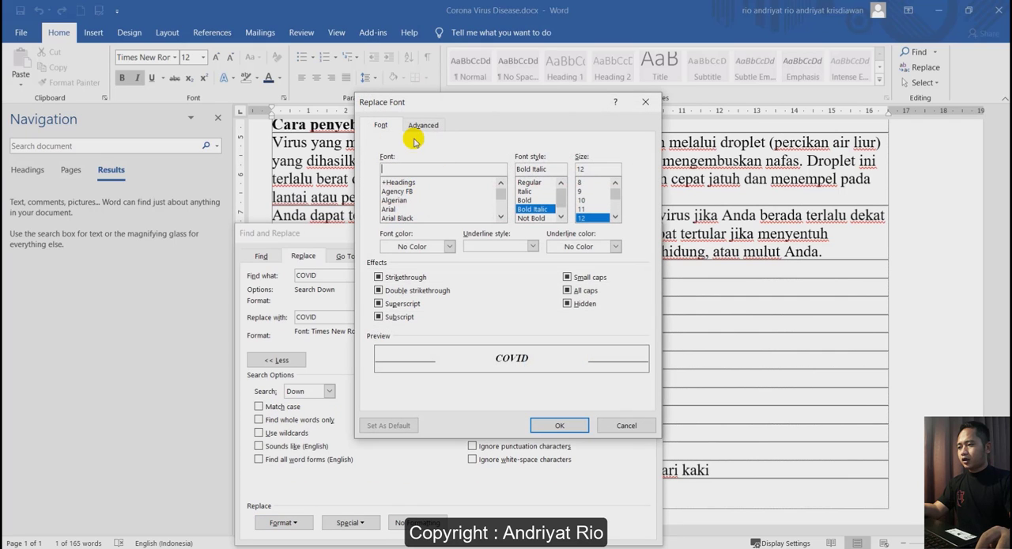
click(394, 201)
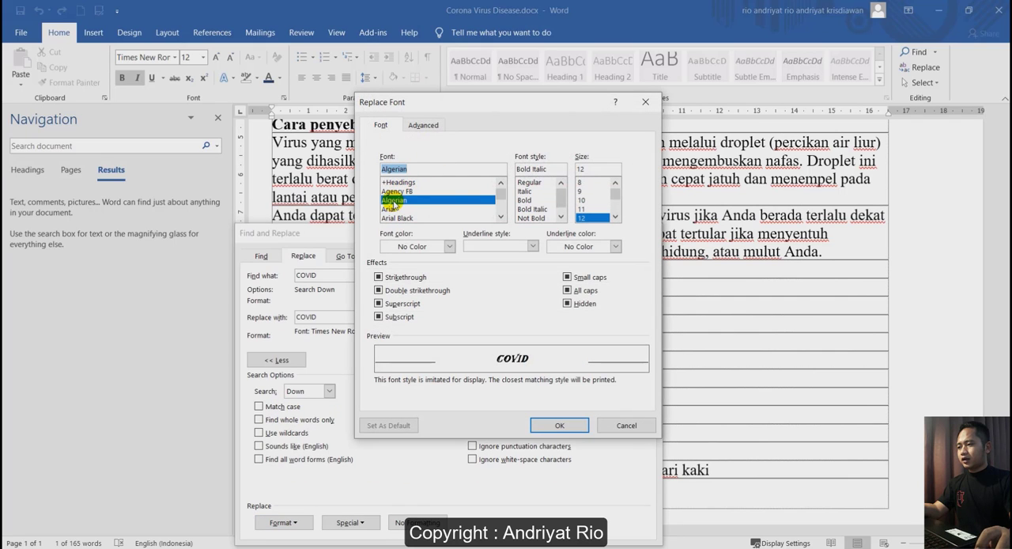
click(532, 208)
click(546, 424)
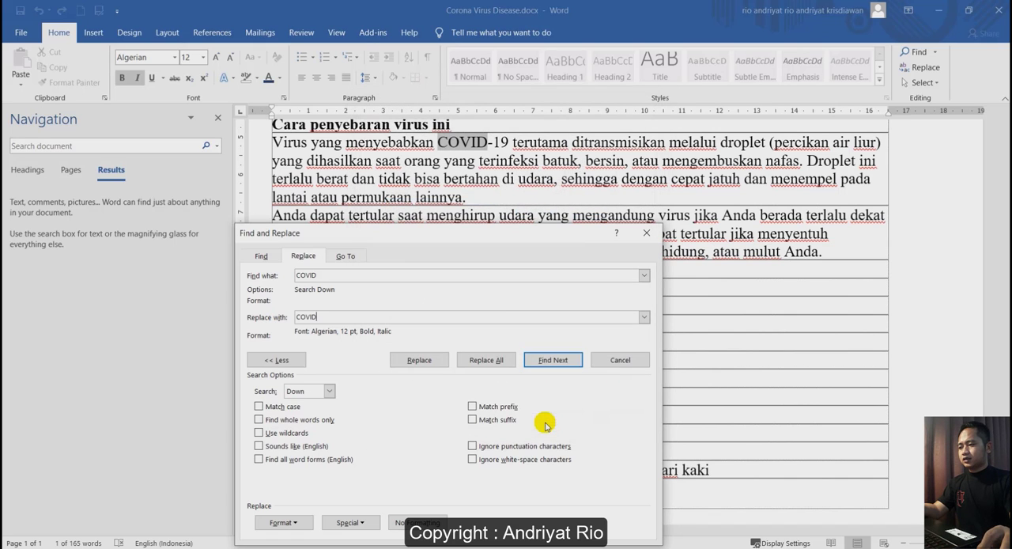
Replace all occurrences of "COVID" with the formatted version and close the Find and Replace dialog.
click(481, 362)
click(481, 321)
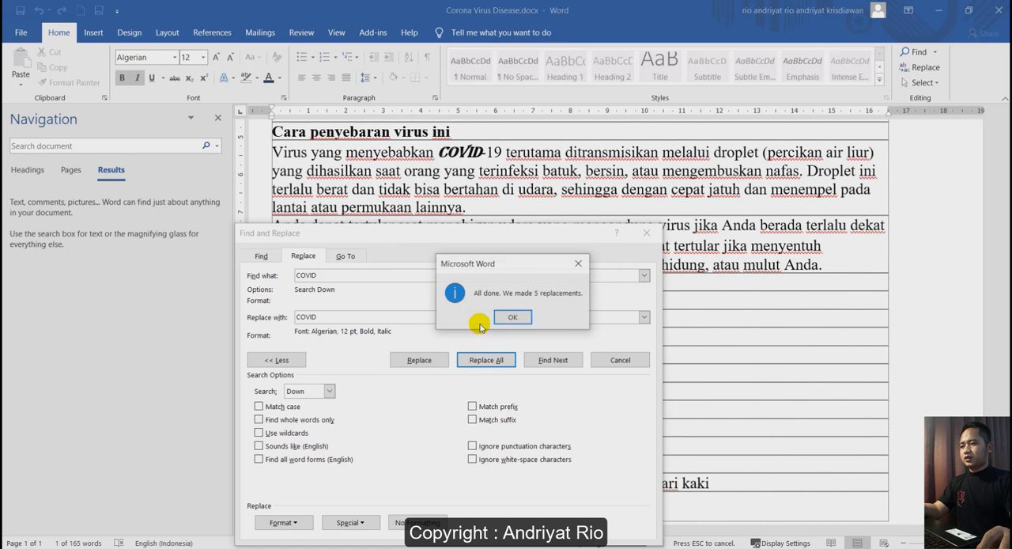
click(512, 316)
click(644, 233)
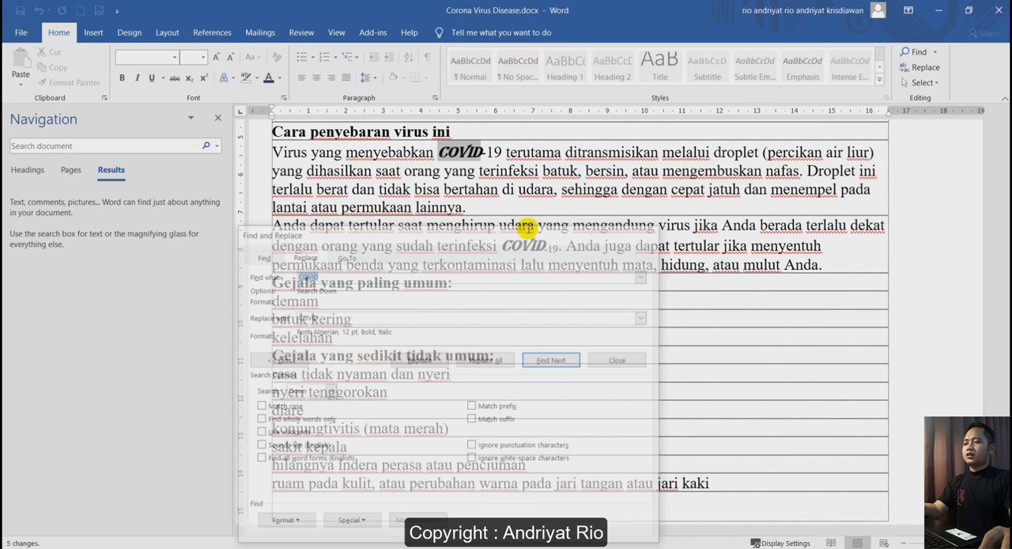
Select the reformatted "COVID" in the second paragraph for inspection and review the format options available for a replacement.
scroll(490, 293, up, 3)
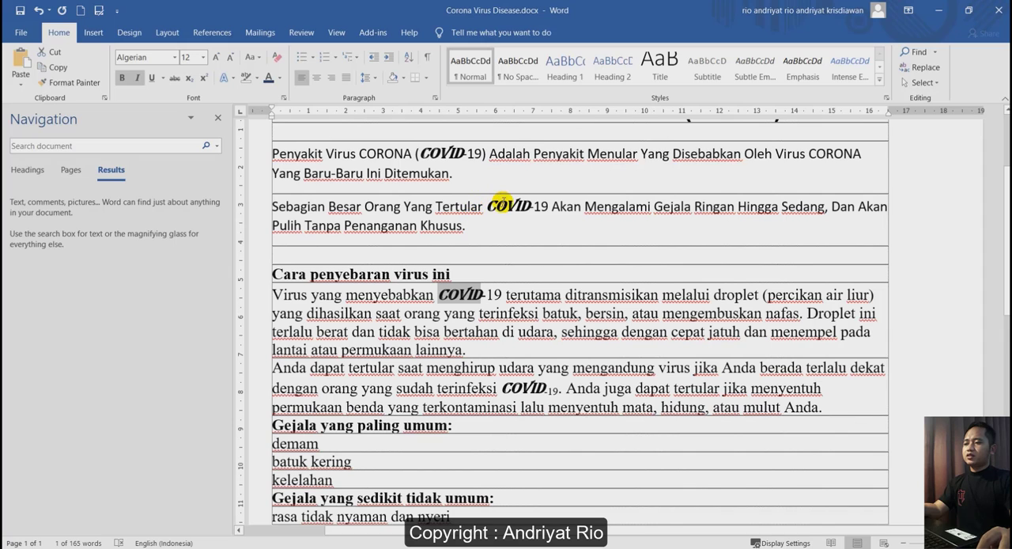
double_click(503, 204)
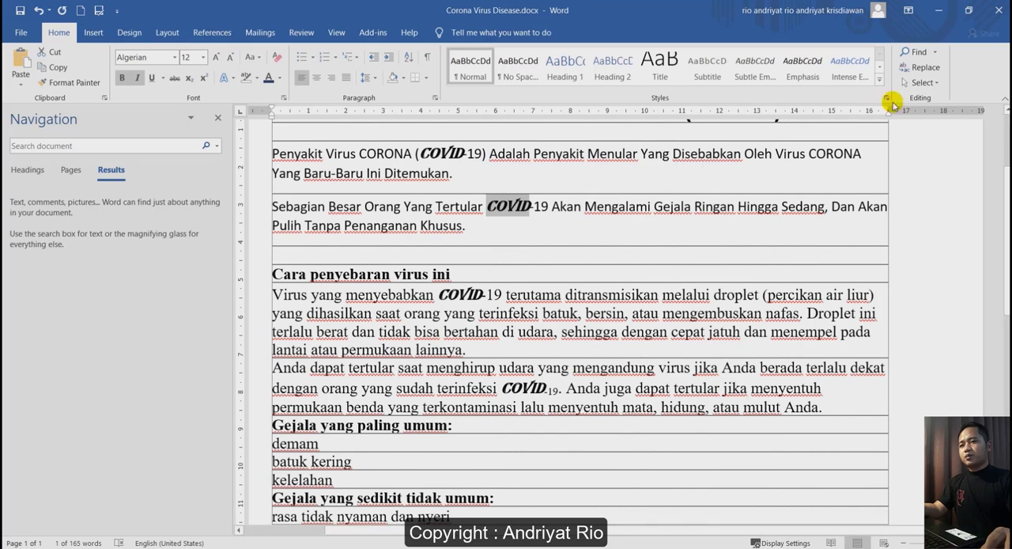
click(926, 67)
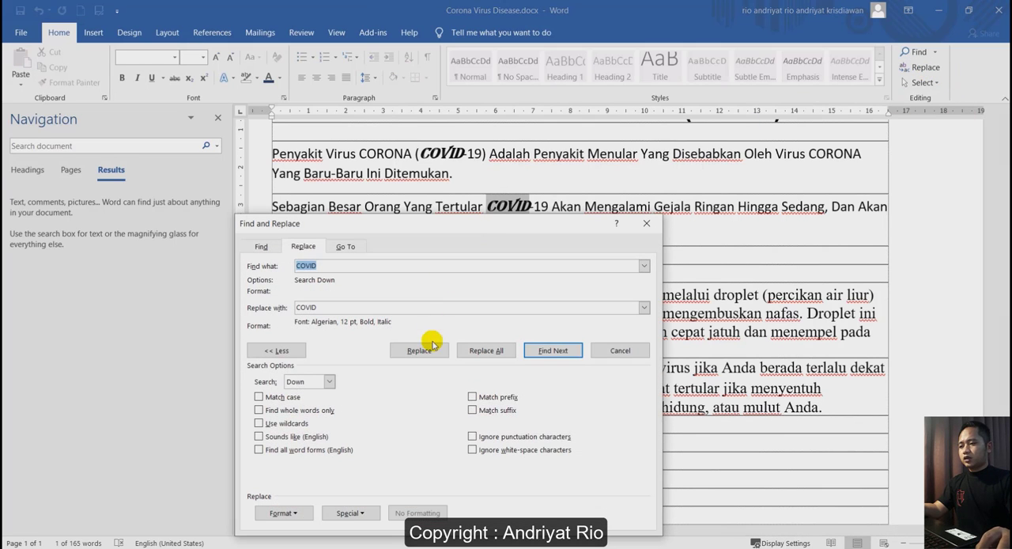
click(299, 513)
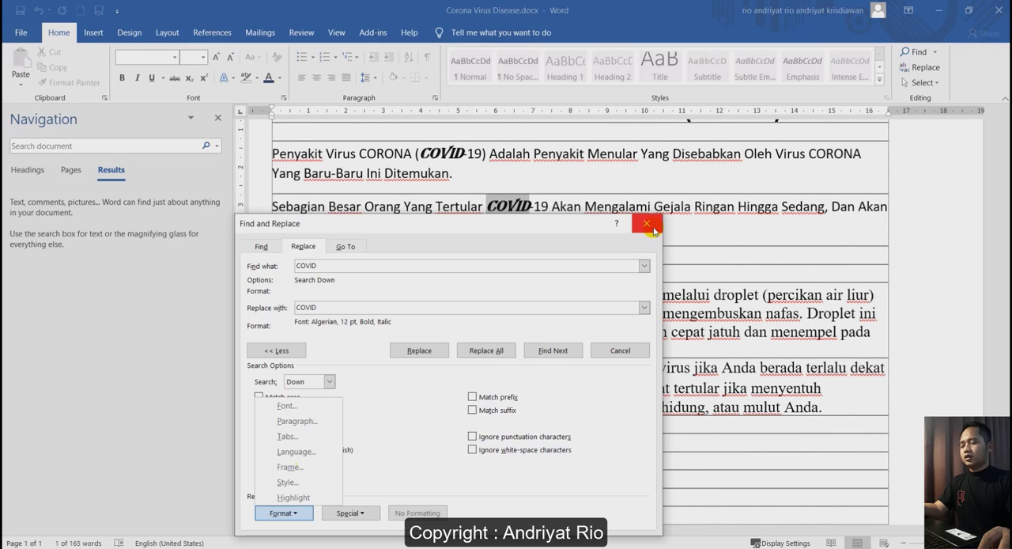
Open the Go To options of Find and Replace, move the dialog higher, and compare the Page and Section targets.
click(344, 245)
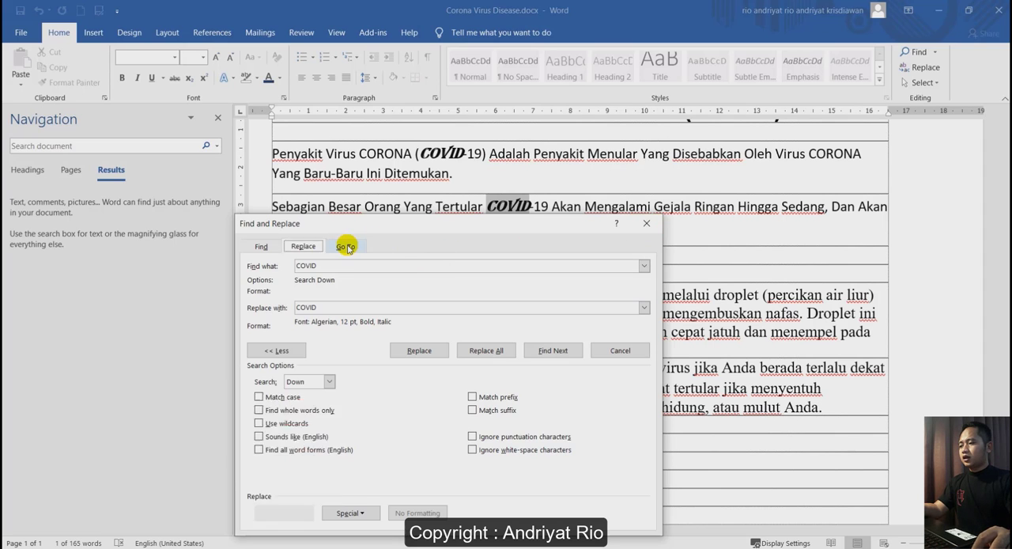
click(344, 245)
drag(388, 216, 434, 129)
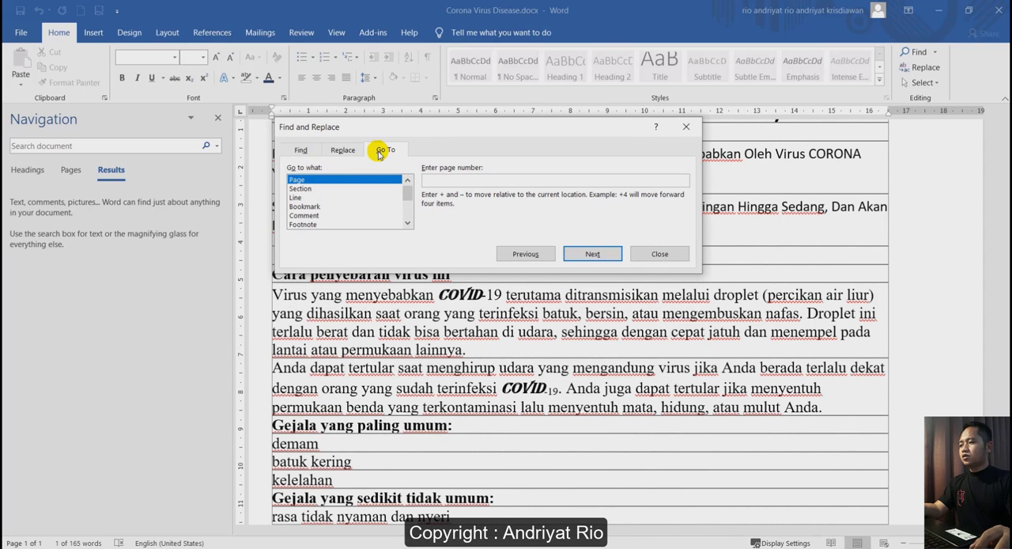
click(303, 190)
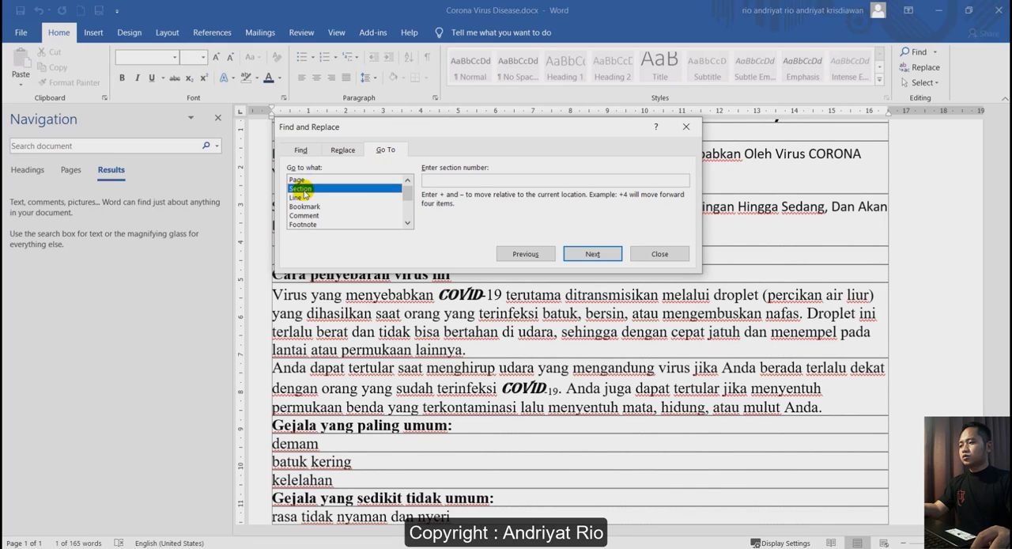
click(307, 180)
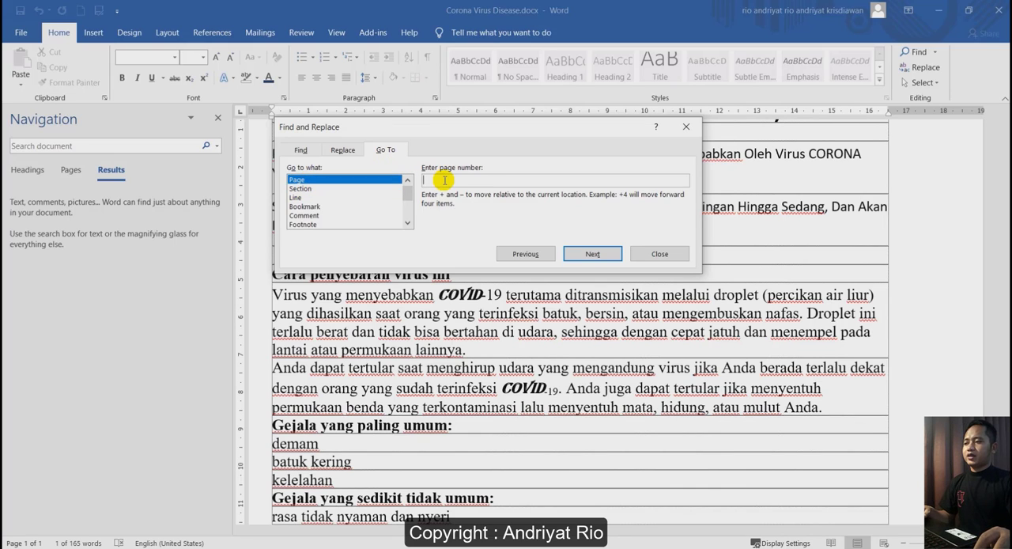
click(310, 190)
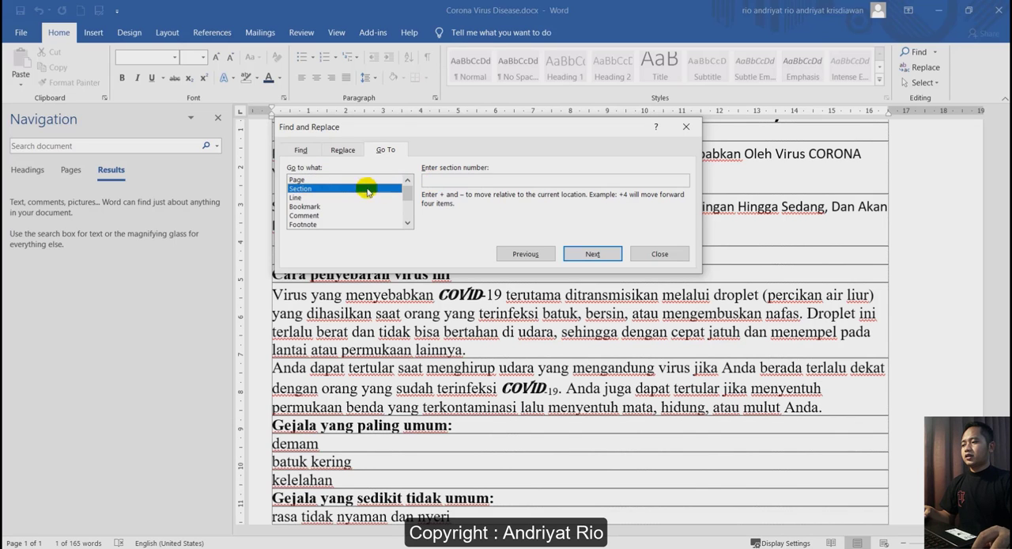
Use Go To with Line as the target to jump to line 1 and to line 3 of the document.
click(305, 197)
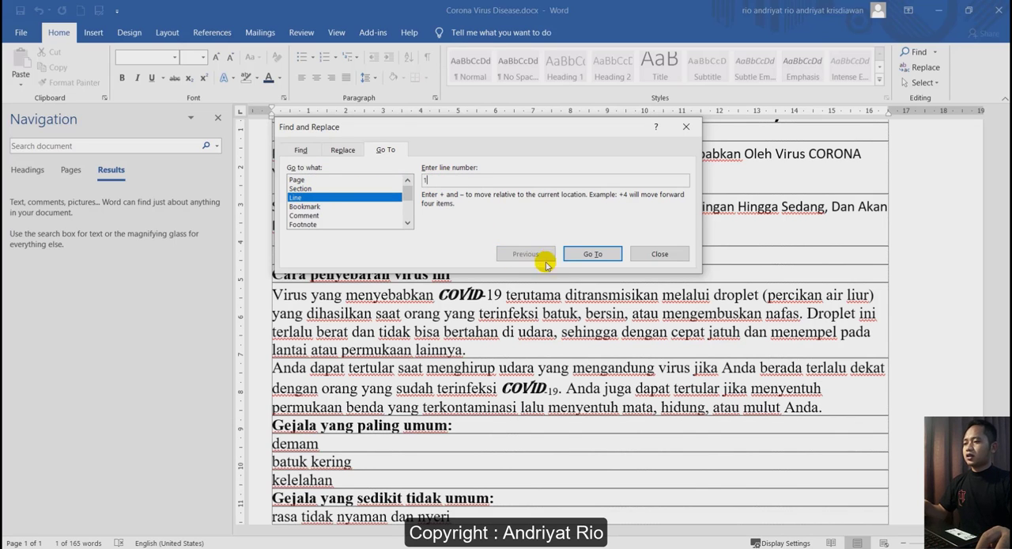
click(589, 253)
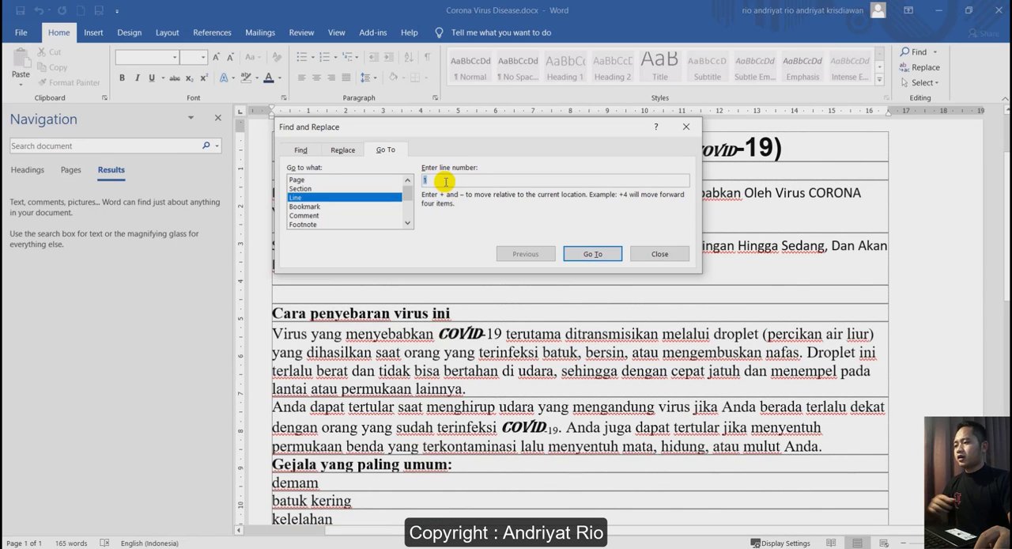
text(3)
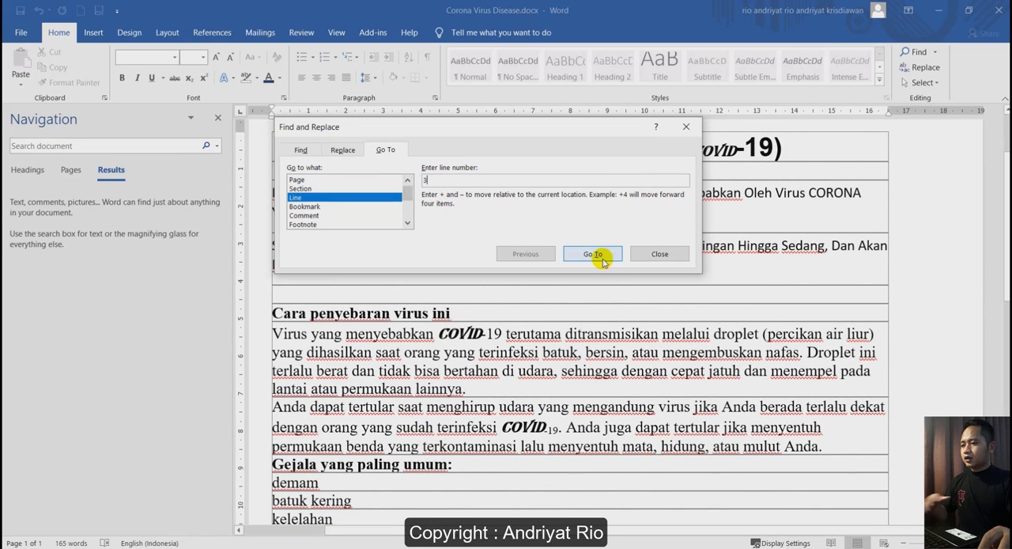
click(592, 253)
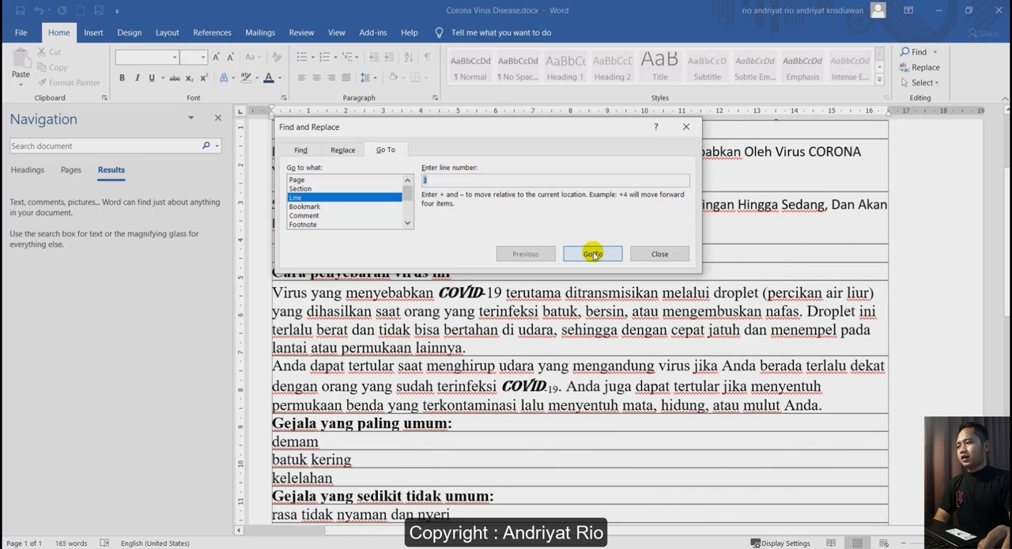